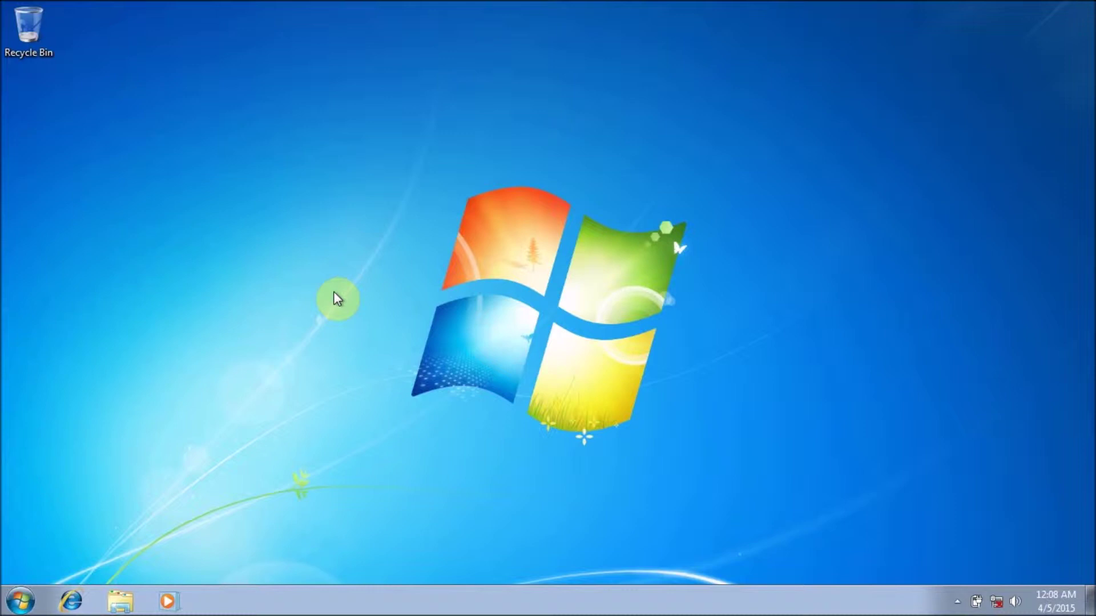
Launch Control Panel by entering 'Control Panel' in the Run box
{"action": "key", "text": "super+r"}
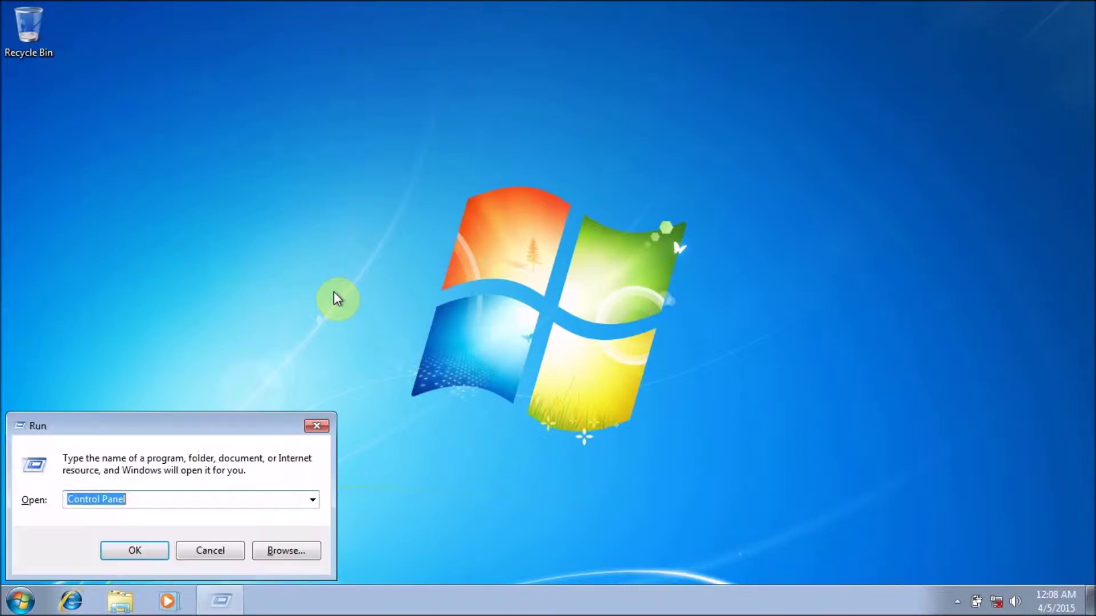
{"action": "key", "text": "Return"}
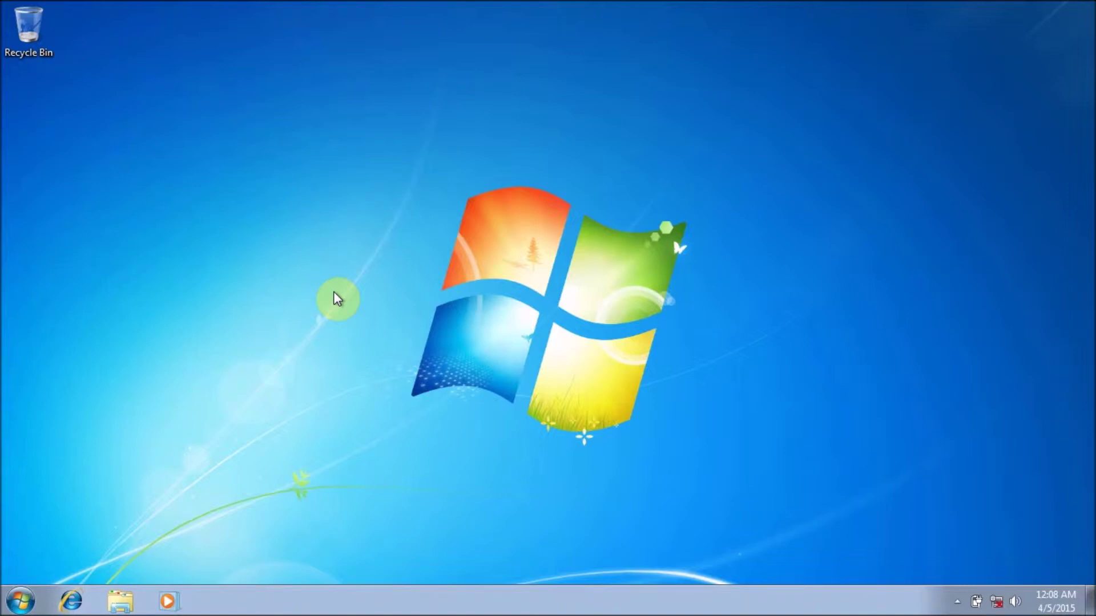
{"action": "key", "text": "super+r"}
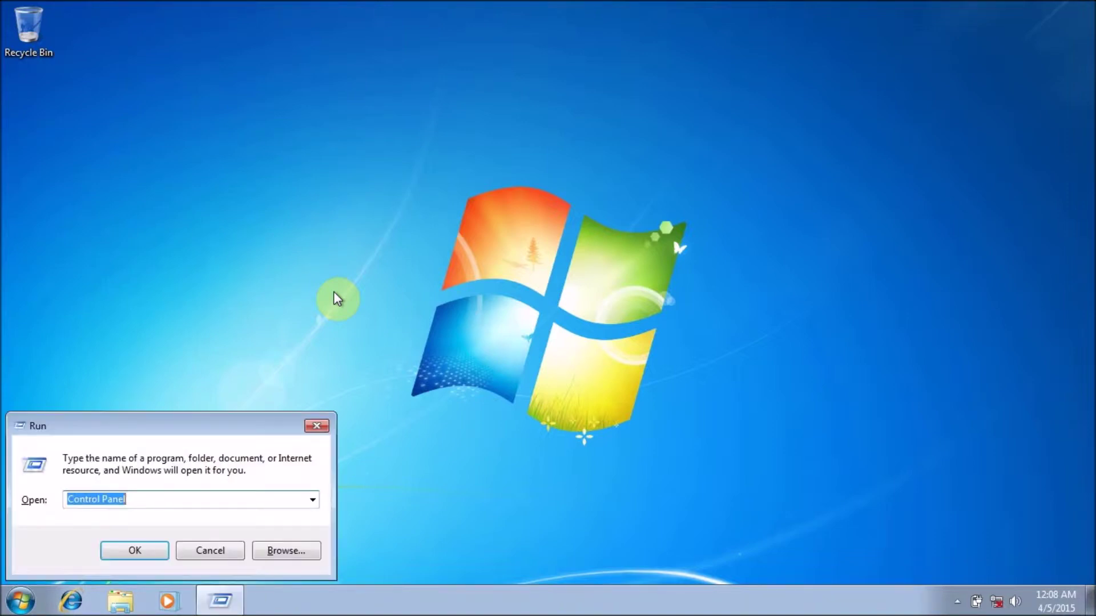
{"action": "type", "text": "Control P"}
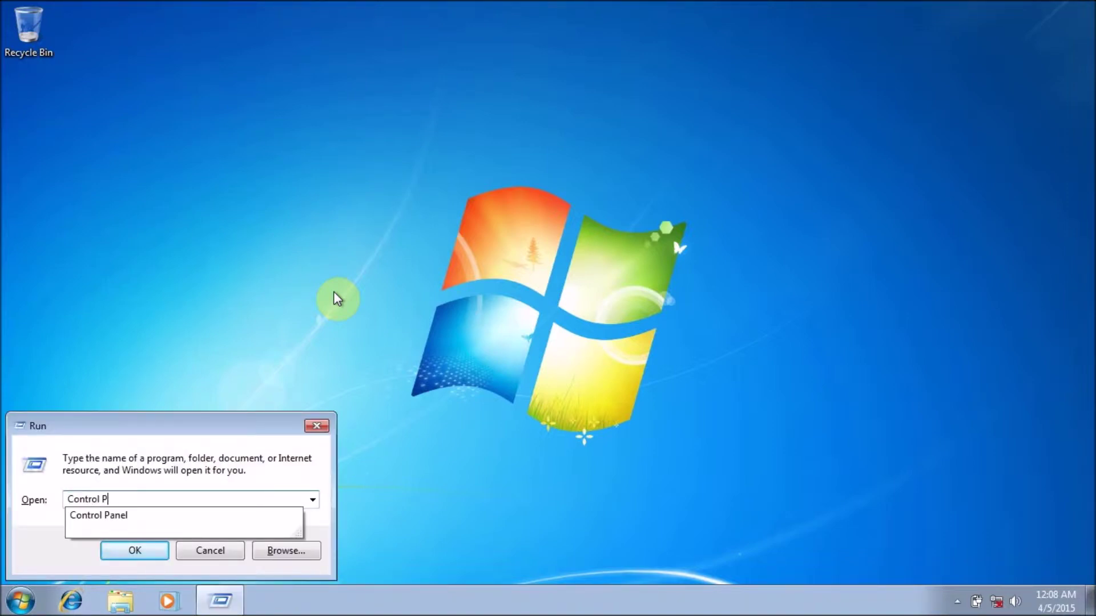
{"action": "type", "text": "anel"}
{"action": "key", "text": "Return"}
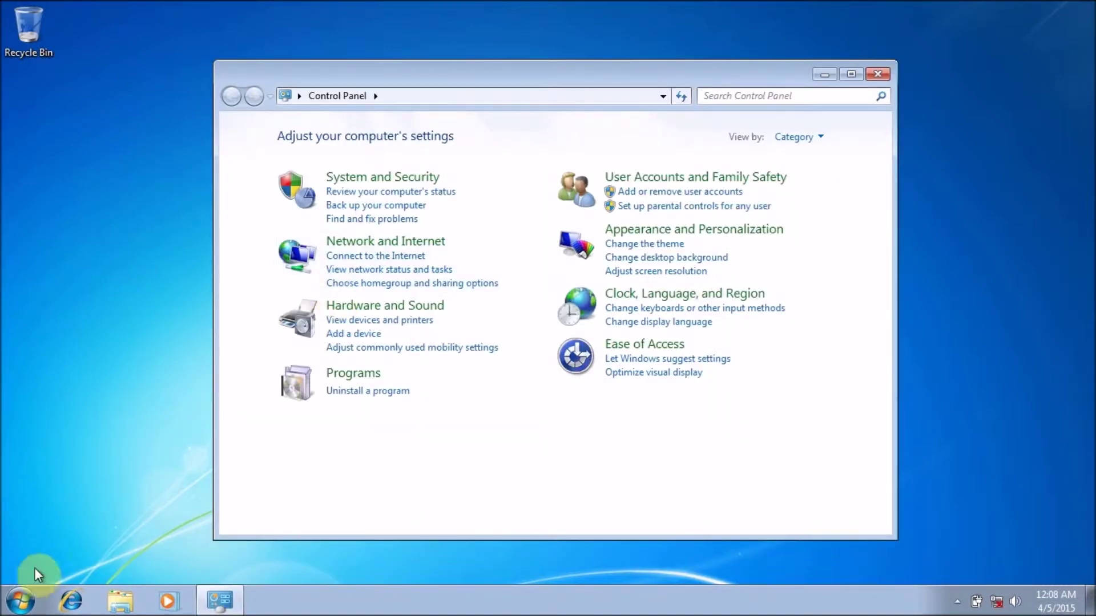
Open and close the Start menu, then minimize everything to show the desktop
{"action": "left_click", "coordinate": [22, 600]}
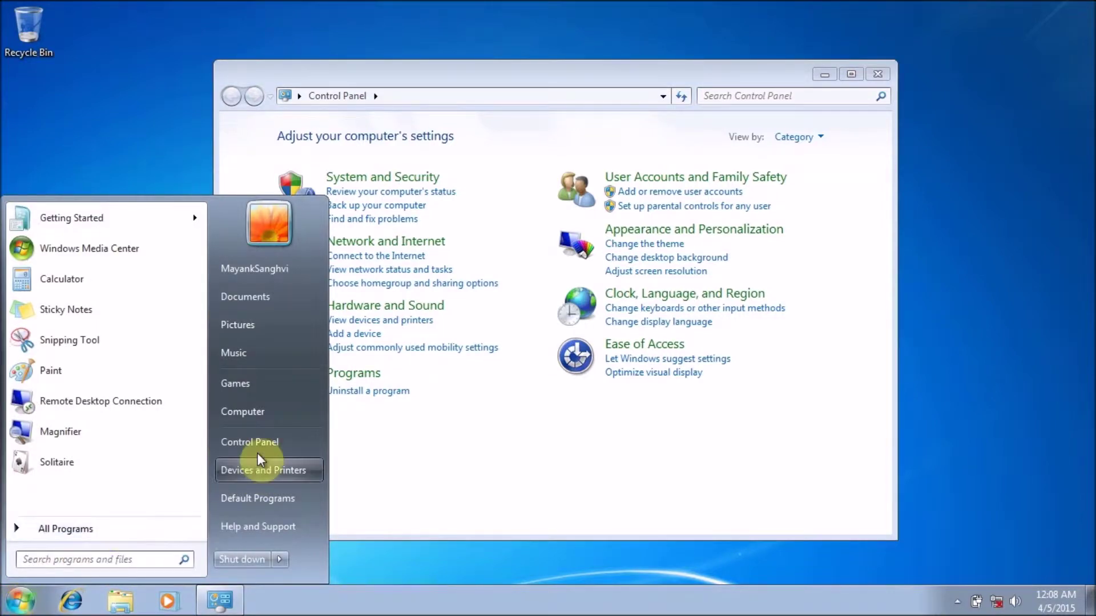
{"action": "left_click", "coordinate": [434, 560]}
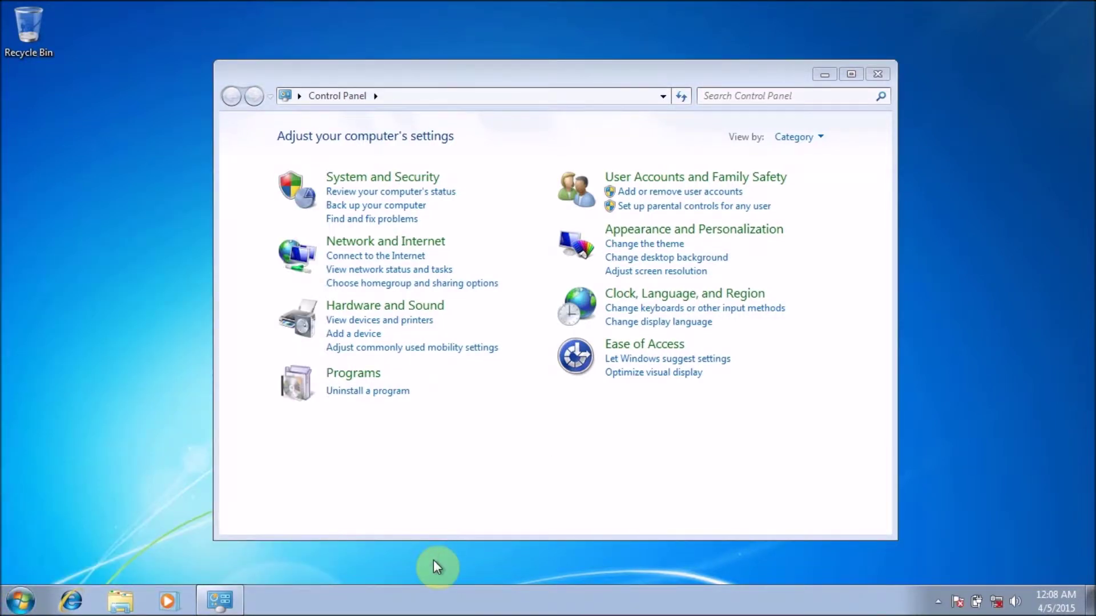
{"action": "key", "text": "super+d"}
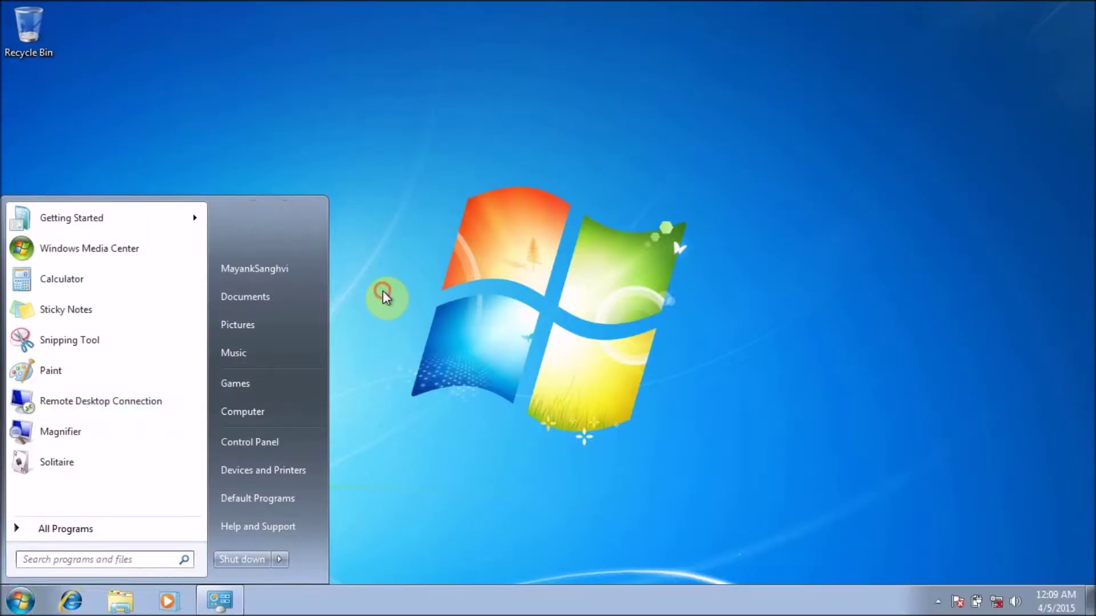
Close the Start menu so the desktop is clear
{"action": "left_click", "coordinate": [383, 291]}
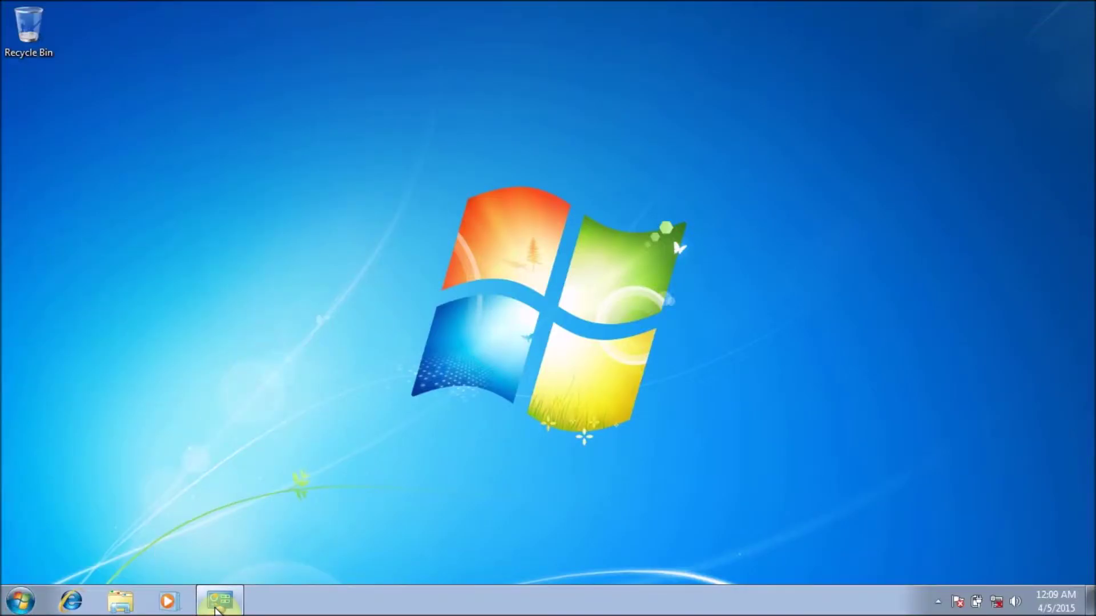
Restore Control Panel from the taskbar and go to the Programs category page
{"action": "left_click", "coordinate": [217, 609]}
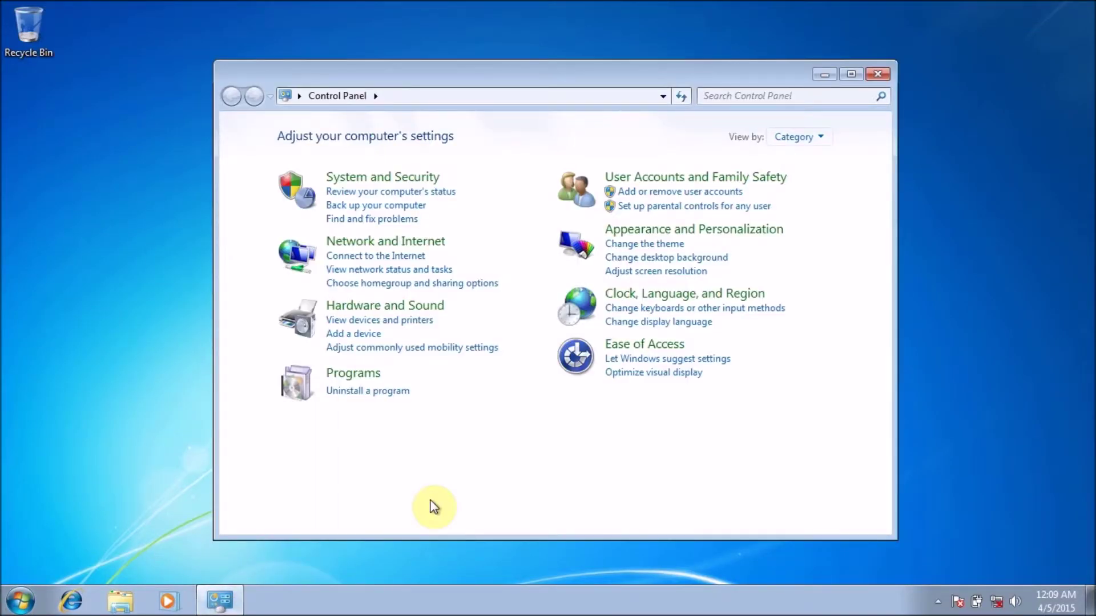
{"action": "left_click", "coordinate": [368, 375]}
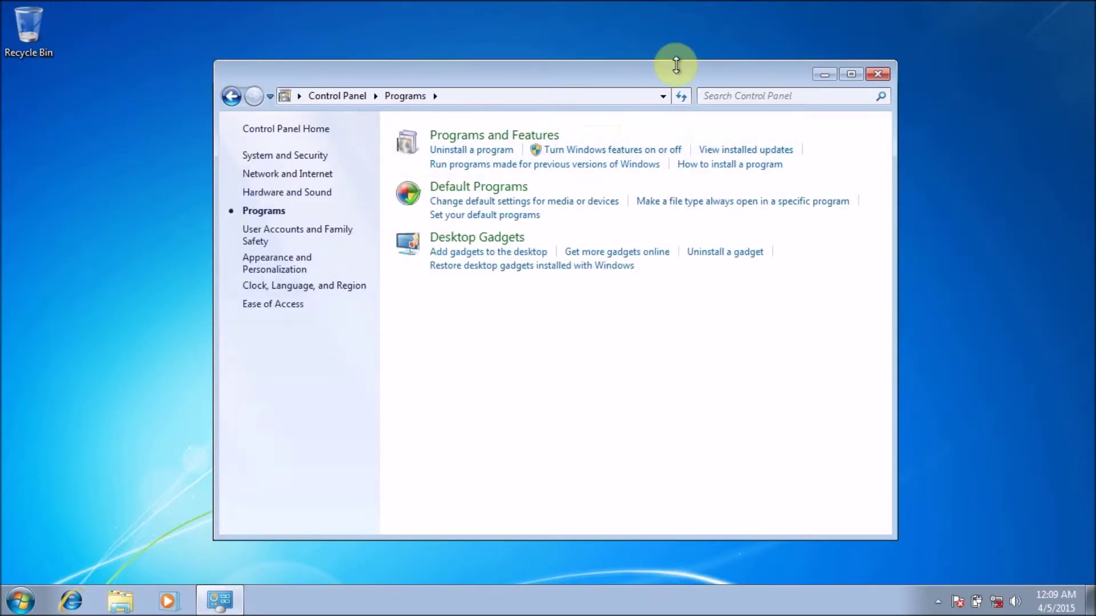
Tick Internet Information Services in Windows Features and inspect its FTP, Web Management and WWW sub-features
{"action": "left_click", "coordinate": [615, 153]}
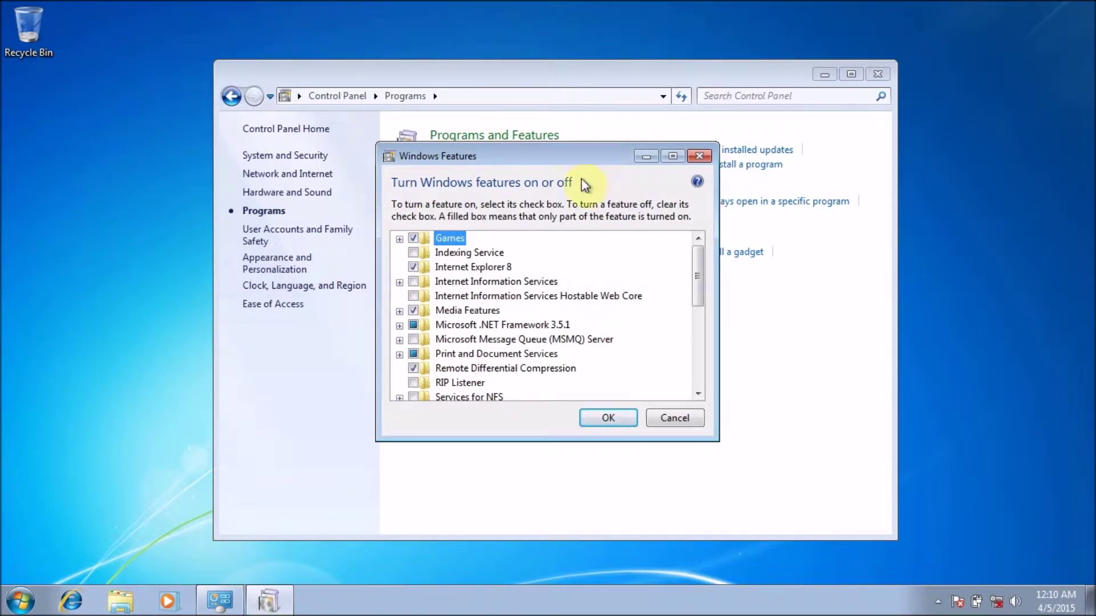
{"action": "left_click", "coordinate": [414, 283]}
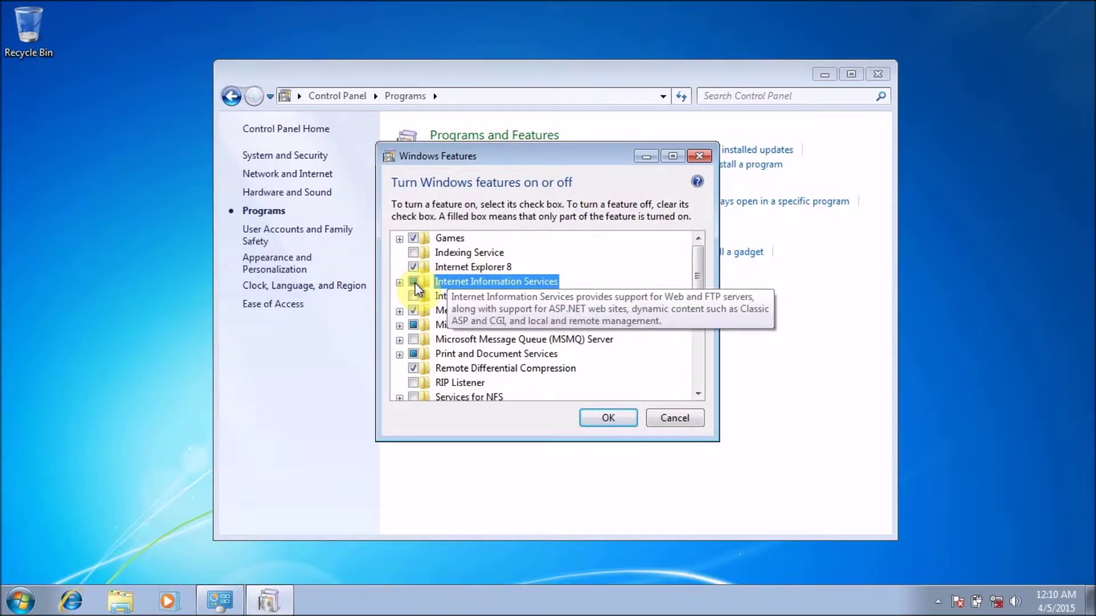
{"action": "left_click", "coordinate": [399, 283]}
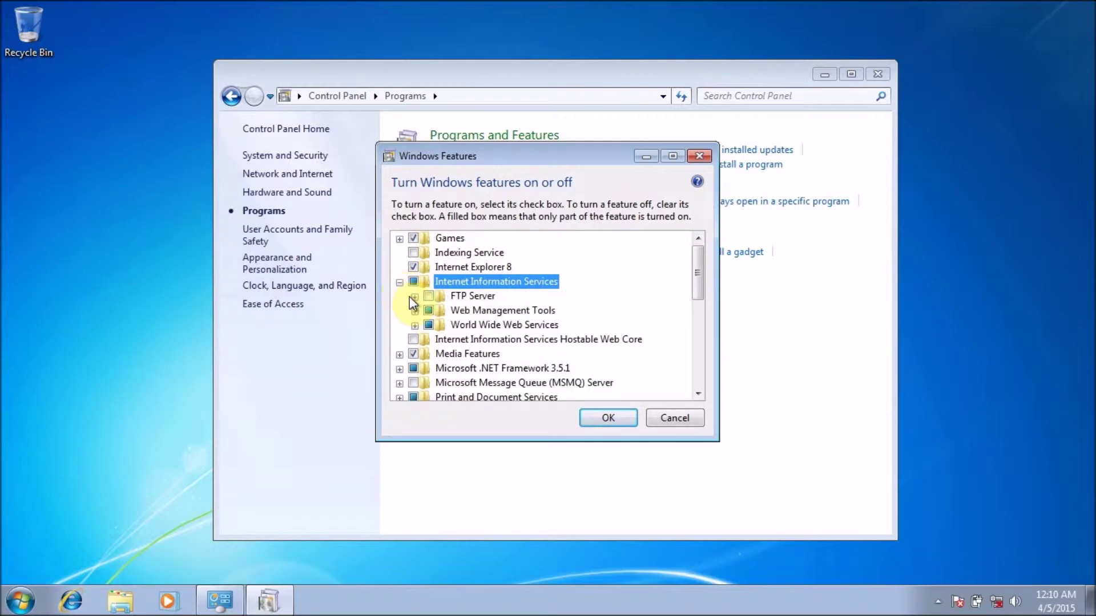
{"action": "left_click", "coordinate": [414, 297]}
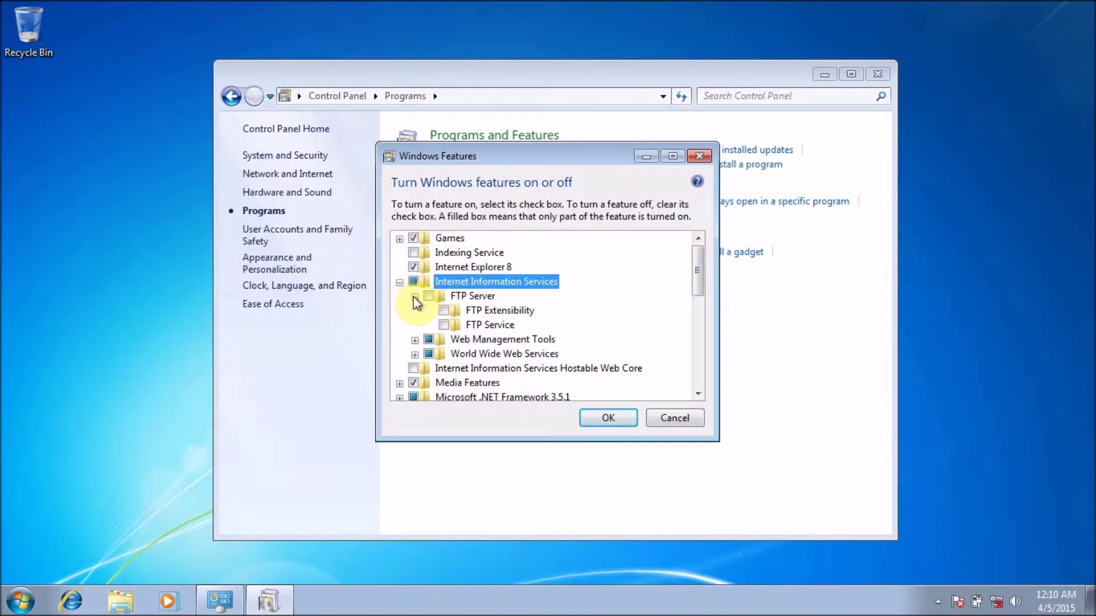
{"action": "left_click", "coordinate": [414, 296]}
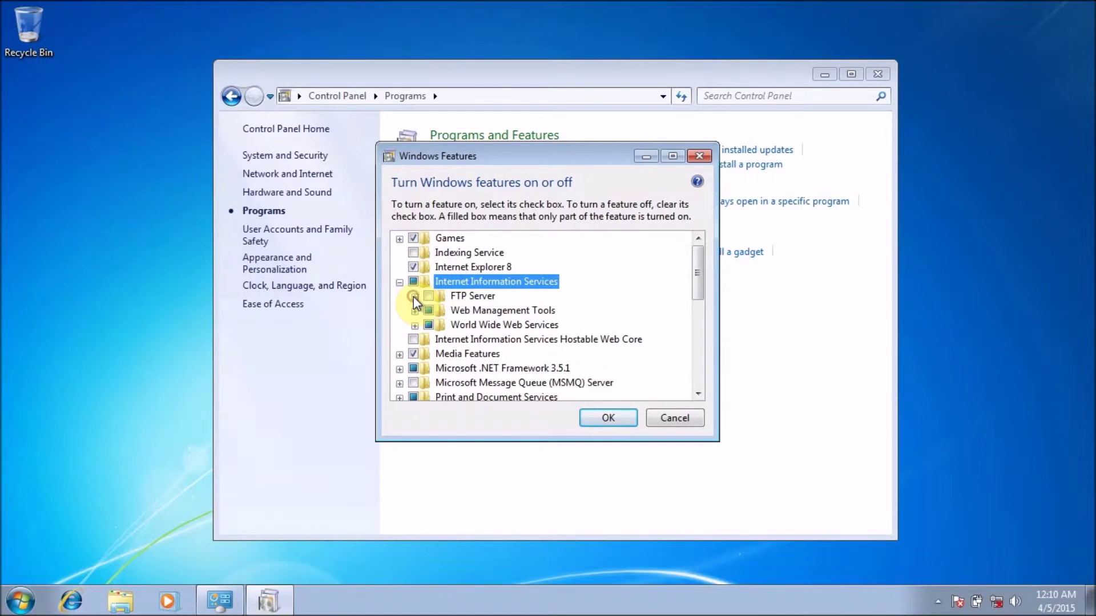
{"action": "left_click", "coordinate": [414, 311]}
{"action": "left_click", "coordinate": [414, 311]}
{"action": "left_click", "coordinate": [414, 325]}
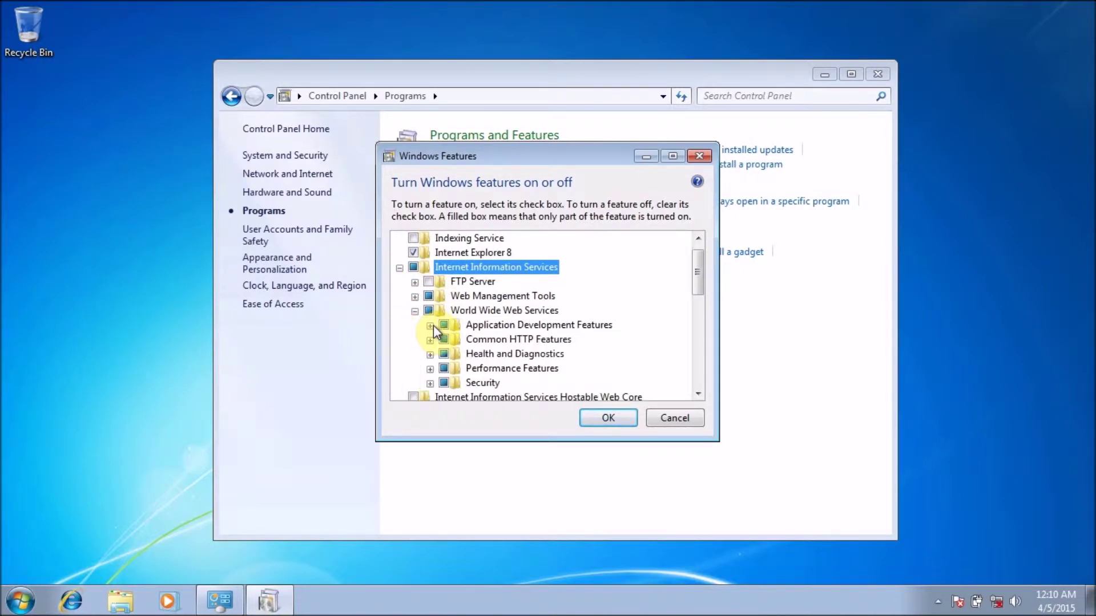
{"action": "left_click", "coordinate": [430, 326]}
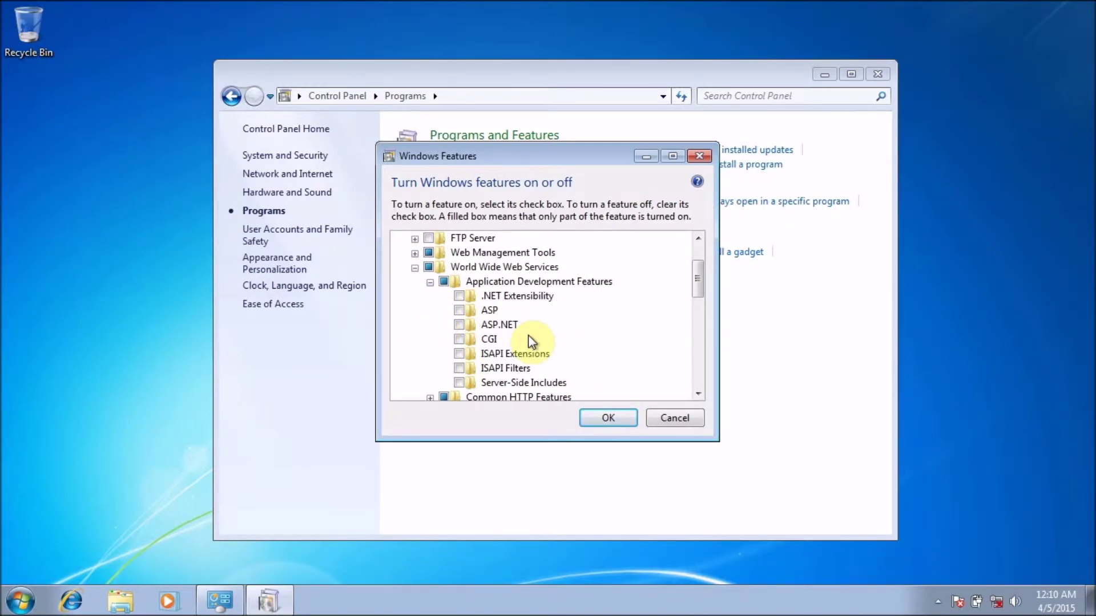
{"action": "mouse_move", "coordinate": [459, 339]}
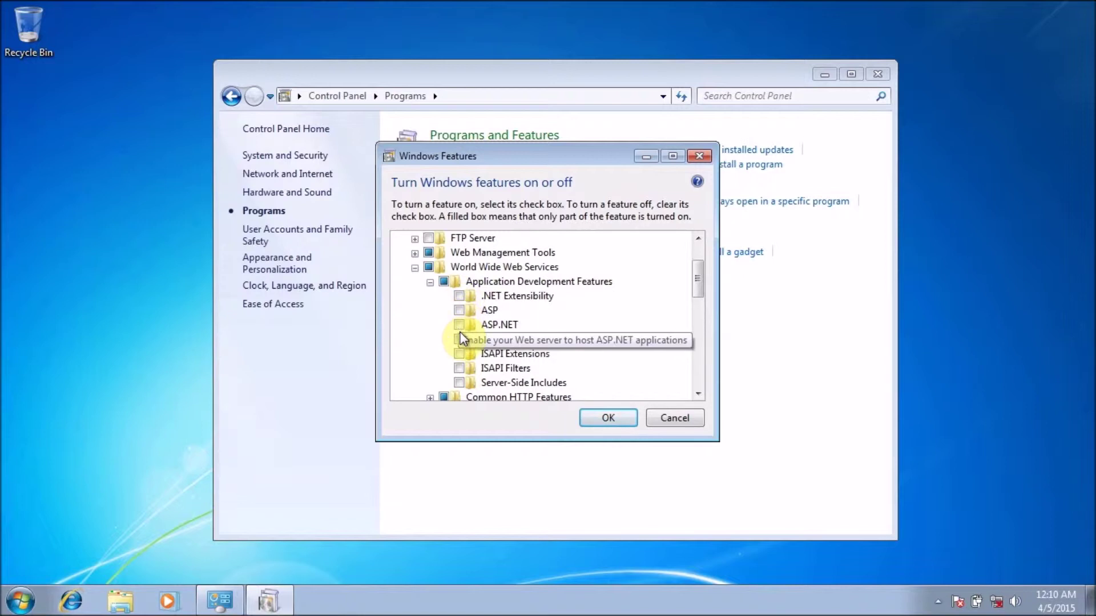
Collapse the IIS feature tree and apply the Windows Features change
{"action": "left_click", "coordinate": [415, 268]}
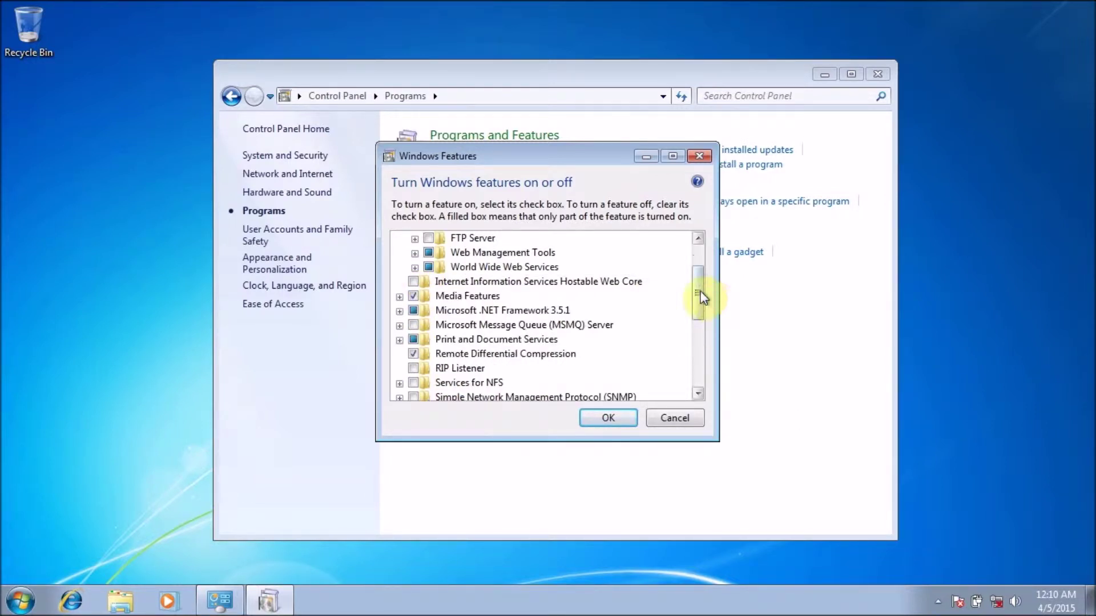
{"action": "left_click_drag", "start_coordinate": [701, 297], "coordinate": [697, 258]}
{"action": "left_click", "coordinate": [400, 282]}
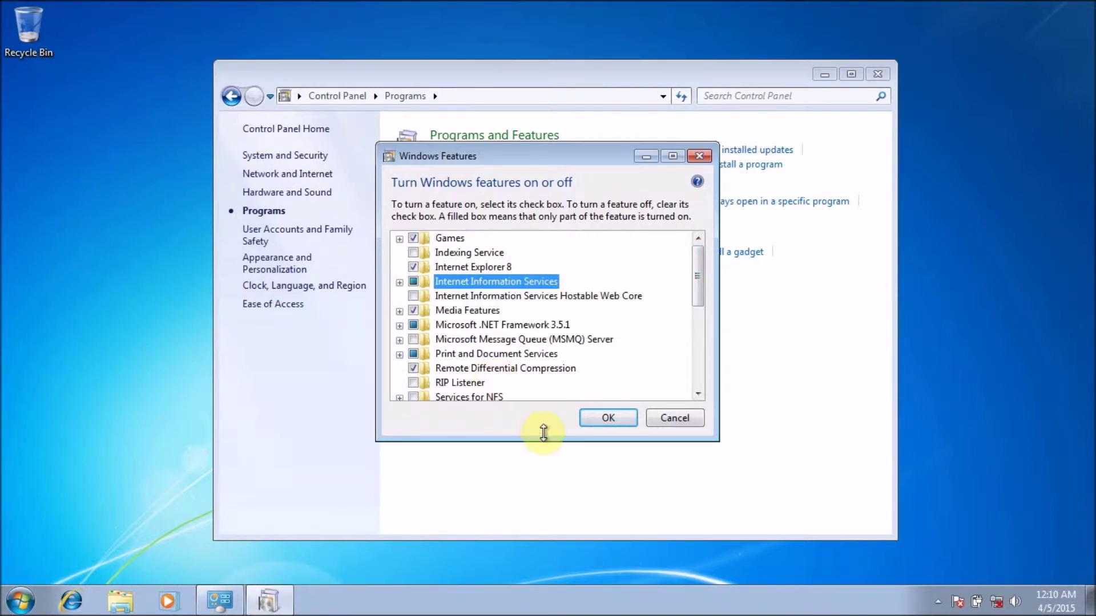
{"action": "left_click", "coordinate": [594, 423]}
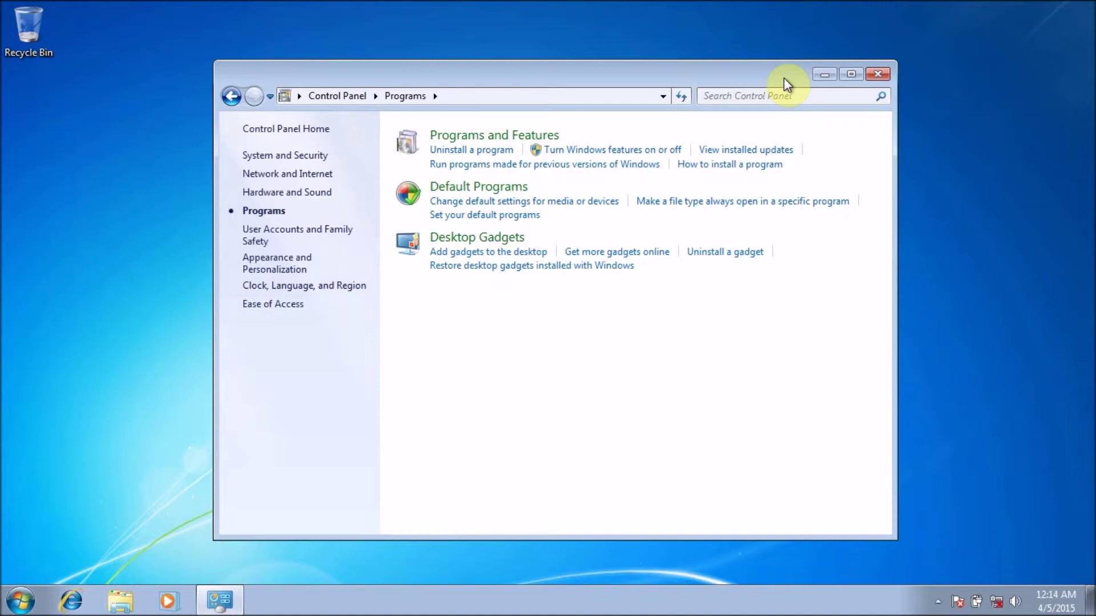
Run the inetmgr command from the Run box to launch IIS Manager
{"action": "key", "text": "super+r"}
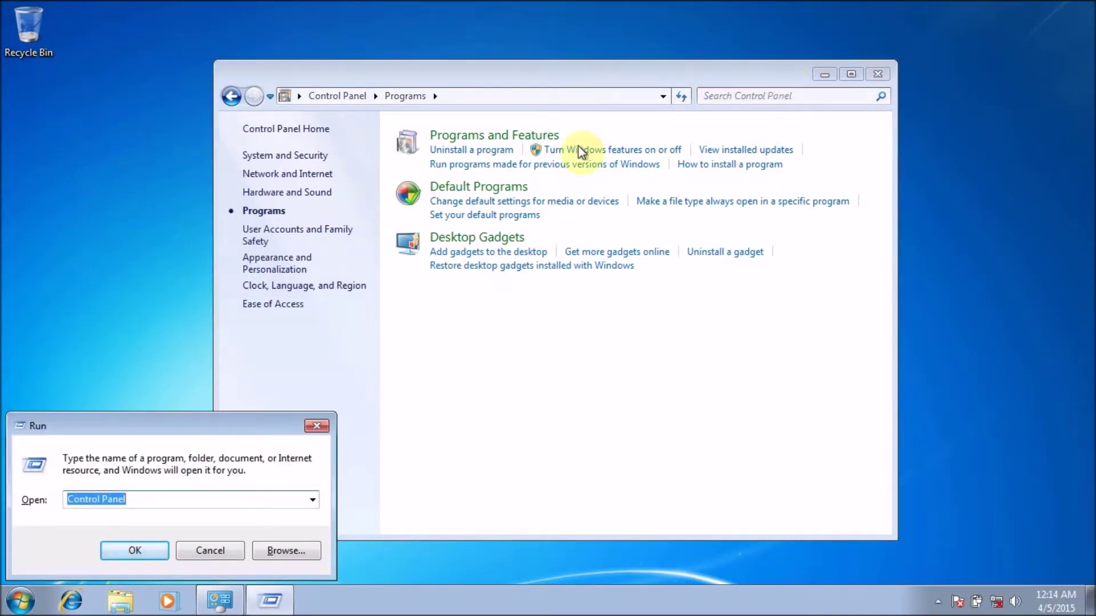
{"action": "type", "text": "in"}
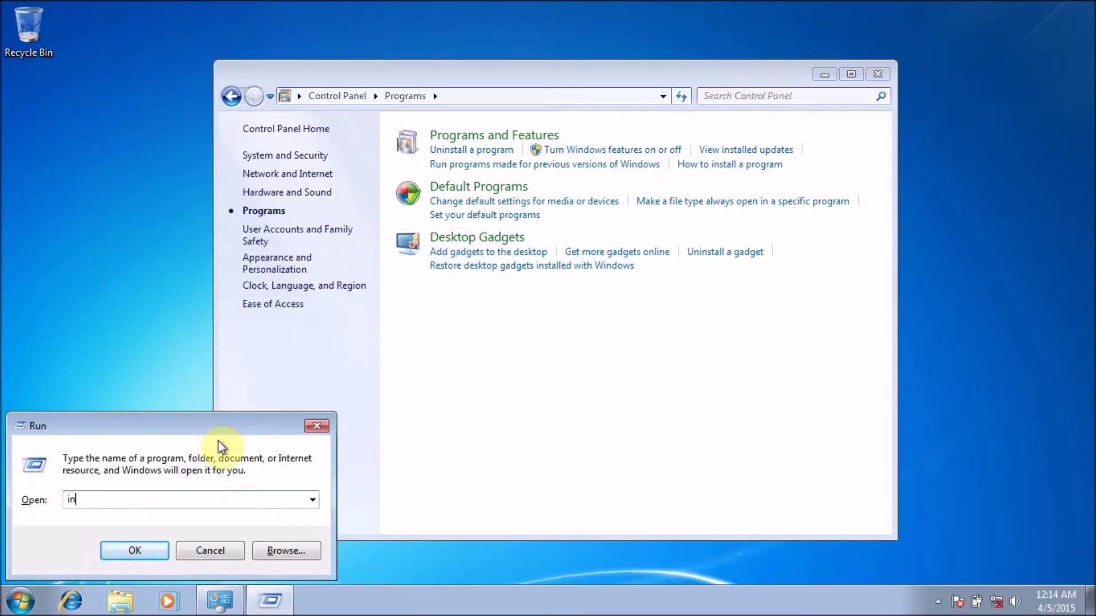
{"action": "type", "text": "et"}
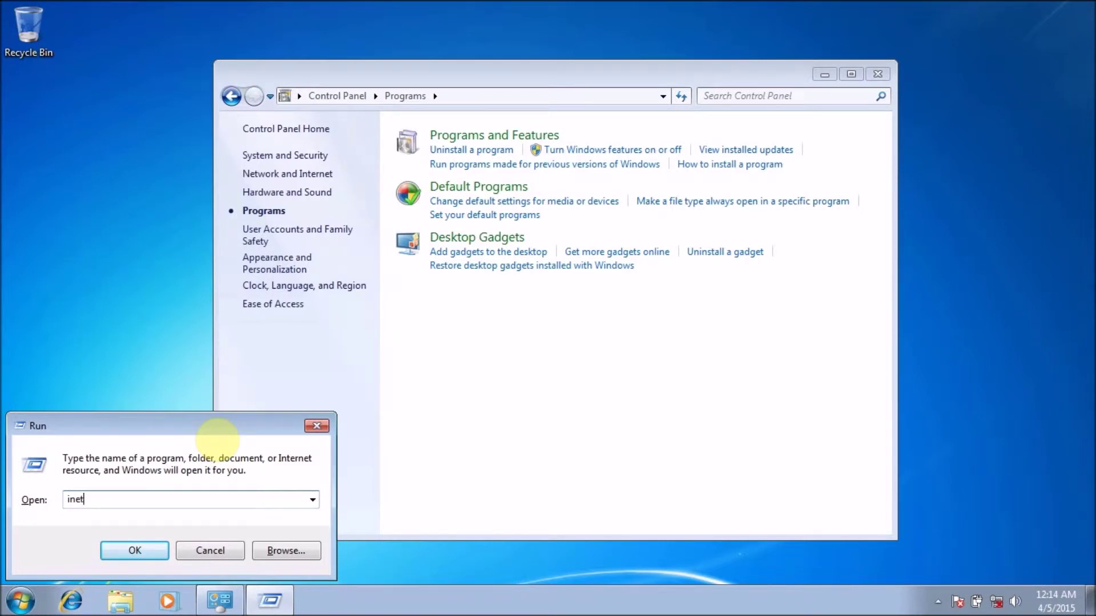
{"action": "type", "text": "mgr"}
{"action": "key", "text": "Return"}
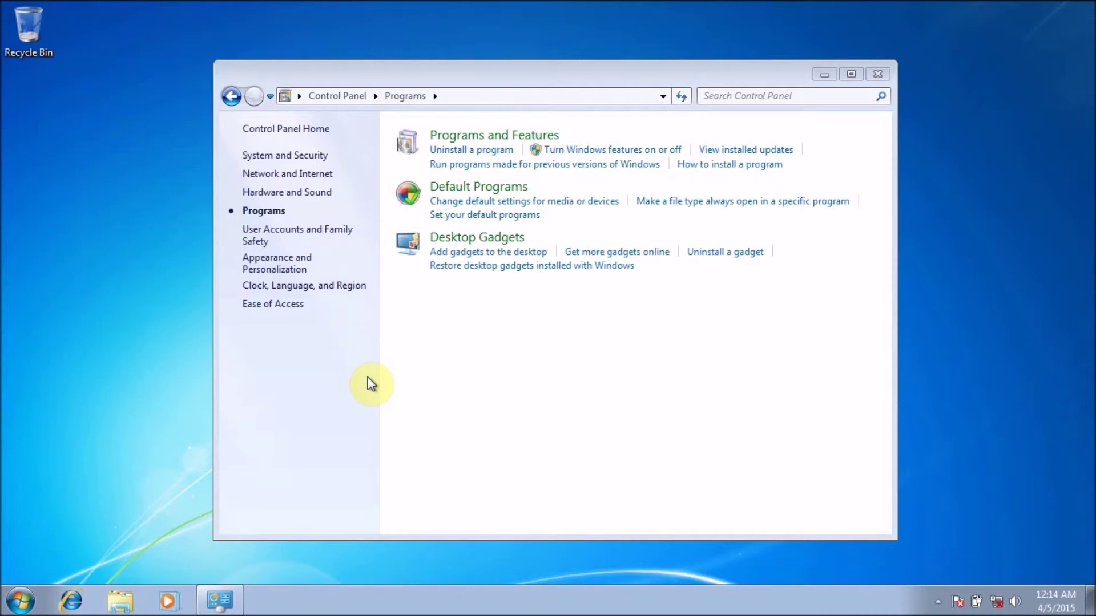
Maximize Control Panel and reach Administrative Tools through System and Security
{"action": "double_click", "coordinate": [495, 72]}
{"action": "left_click", "coordinate": [133, 32]}
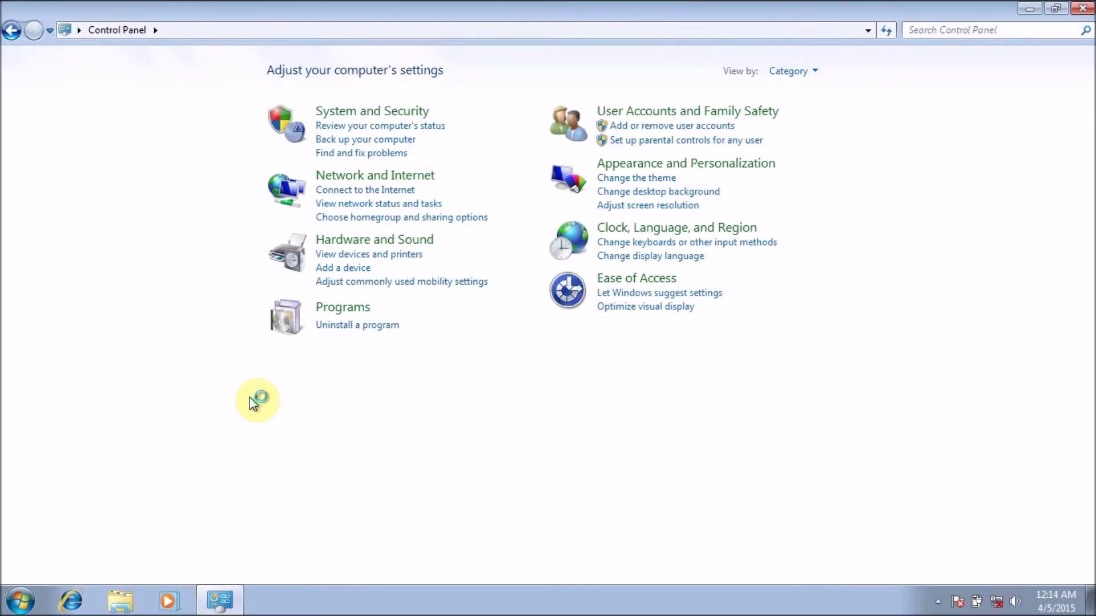
{"action": "left_click", "coordinate": [364, 112]}
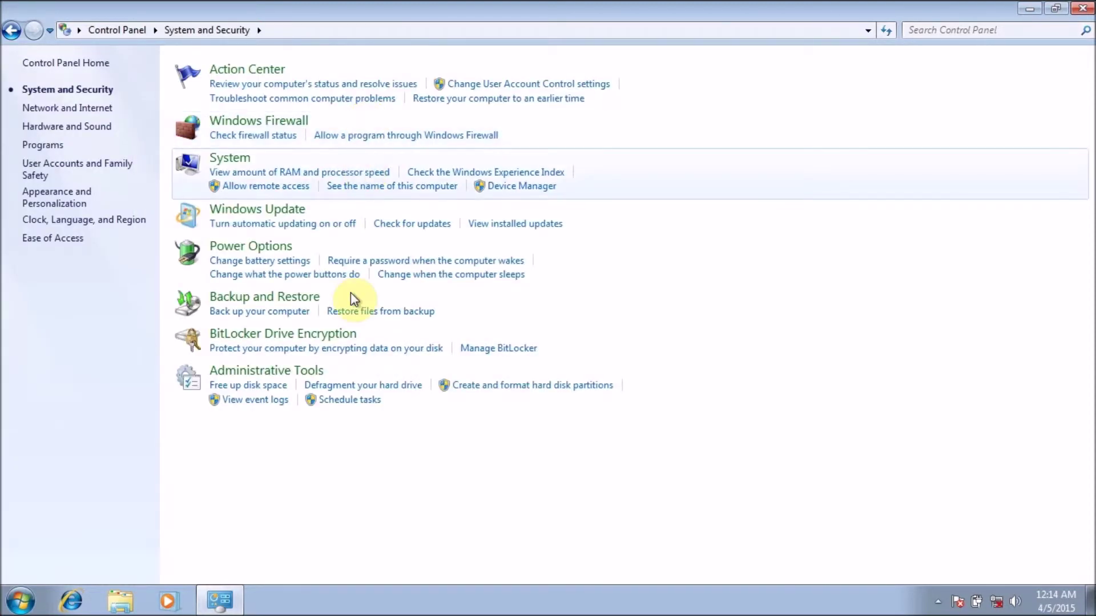
{"action": "left_click", "coordinate": [297, 372]}
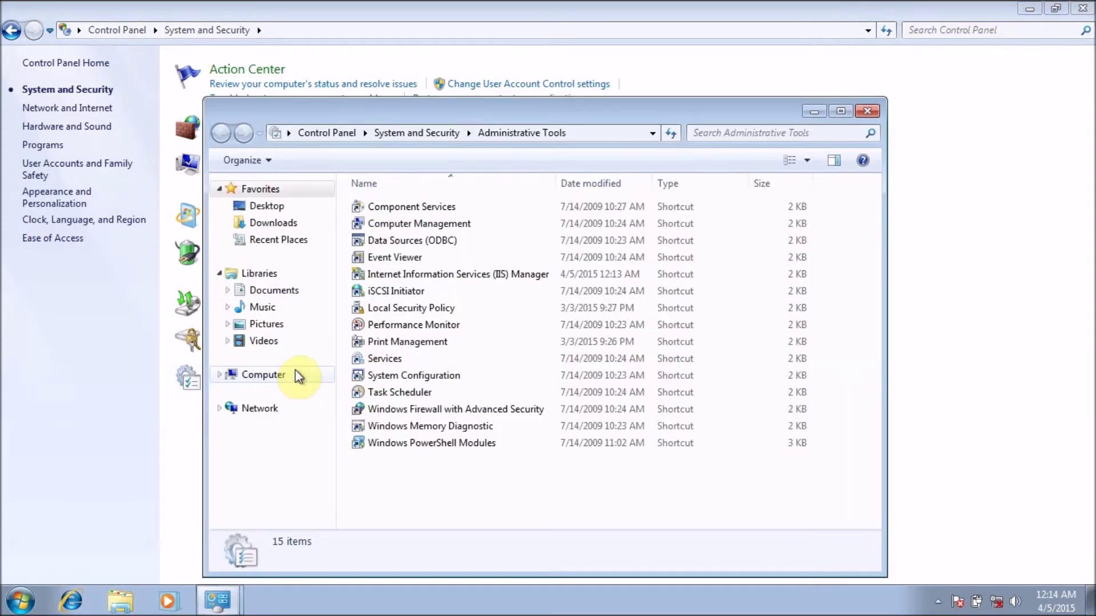
Maximize Administrative Tools and launch the Internet Information Services (IIS) Manager shortcut
{"action": "double_click", "coordinate": [515, 105]}
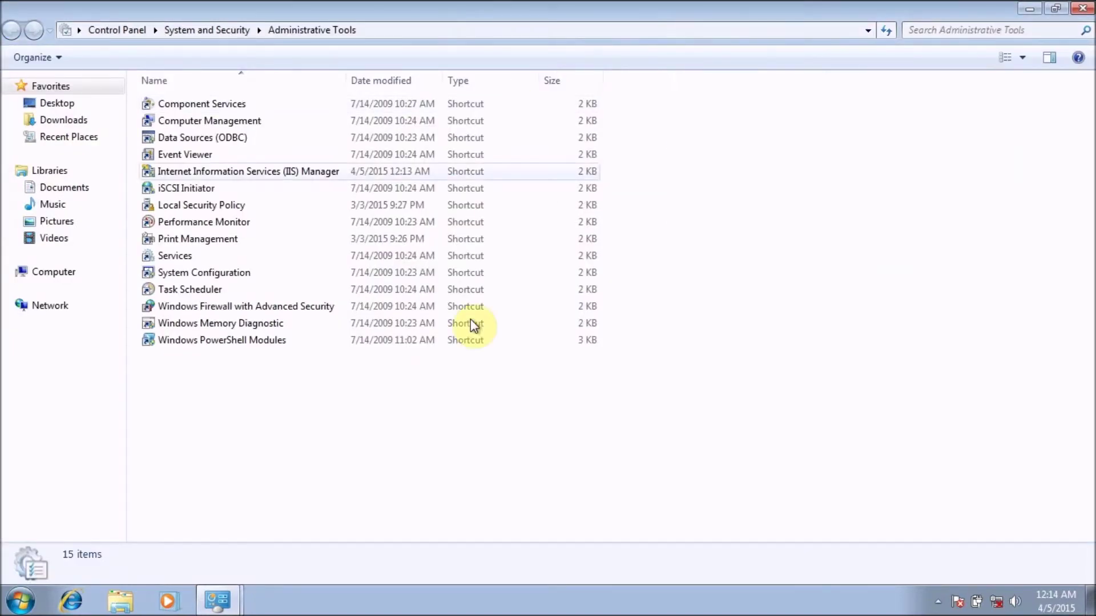
{"action": "left_click", "coordinate": [357, 178]}
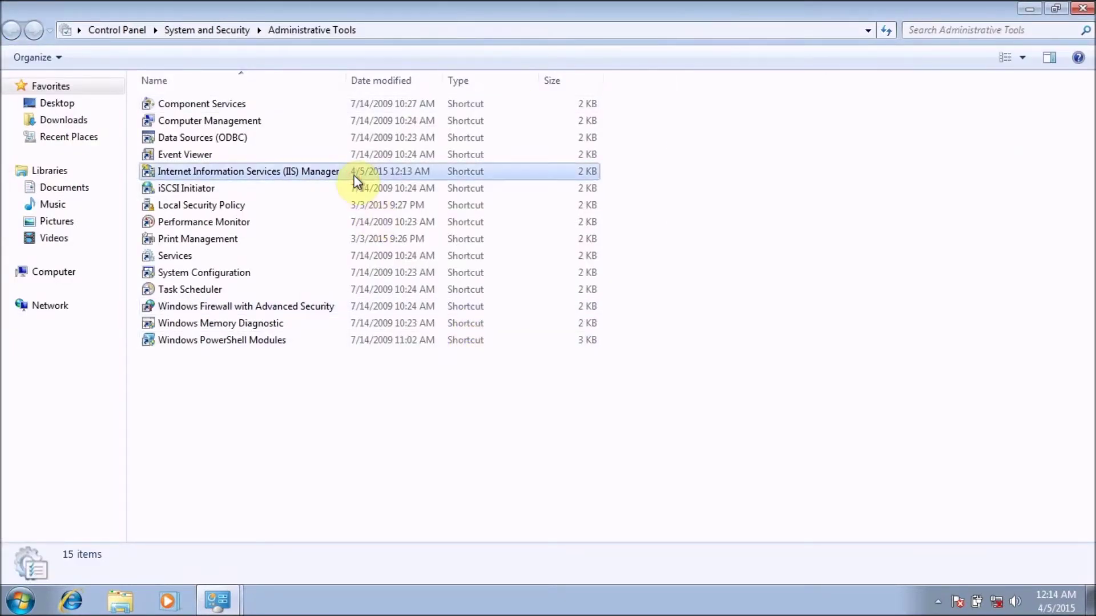
{"action": "left_click", "coordinate": [356, 178]}
{"action": "double_click", "coordinate": [356, 178]}
{"action": "double_click", "coordinate": [353, 176]}
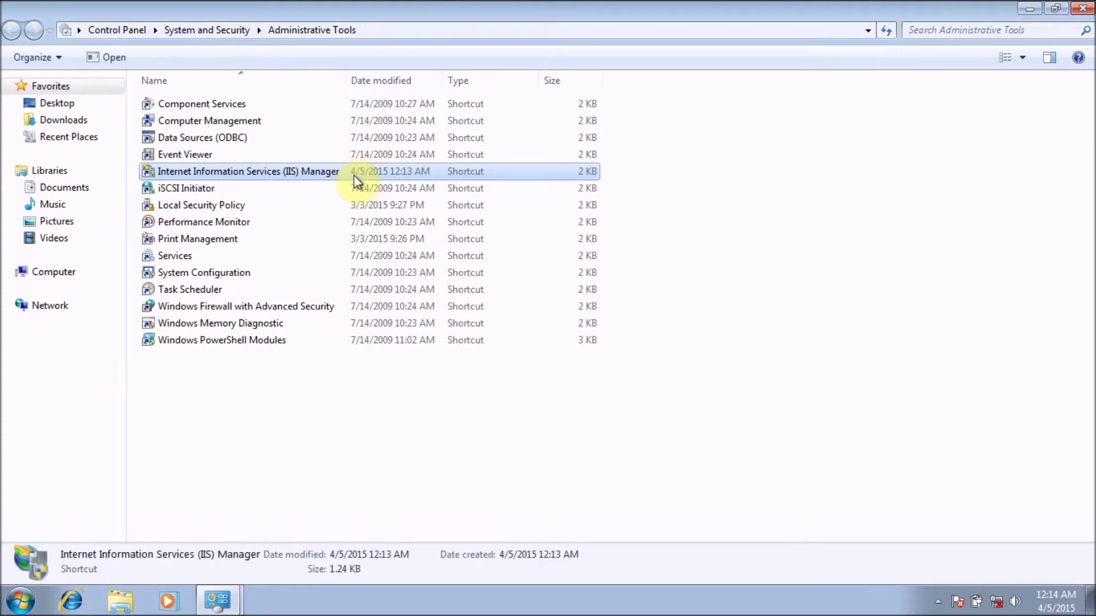
Send IIS Manager to the desktop, pin it to taskbar and Start menu, then launch it
{"action": "right_click", "coordinate": [356, 181]}
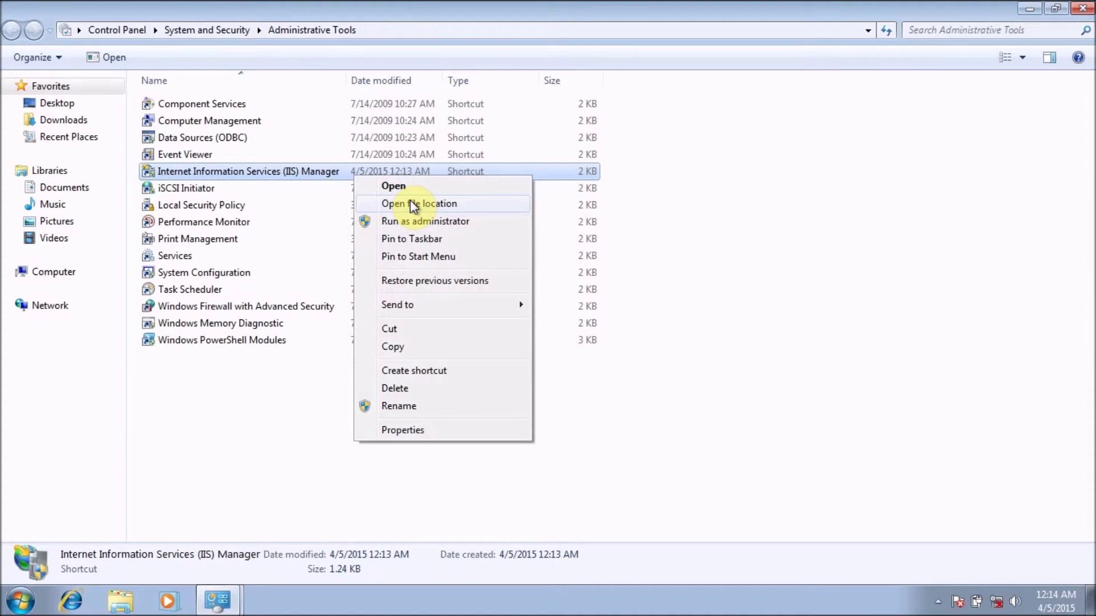
{"action": "mouse_move", "coordinate": [398, 305]}
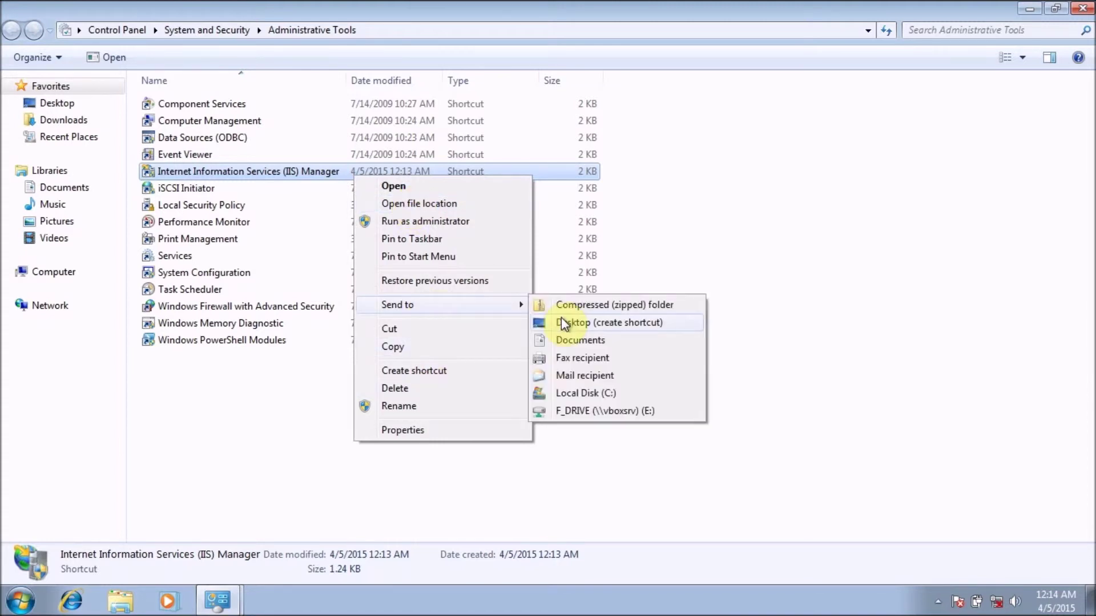
{"action": "left_click", "coordinate": [562, 320]}
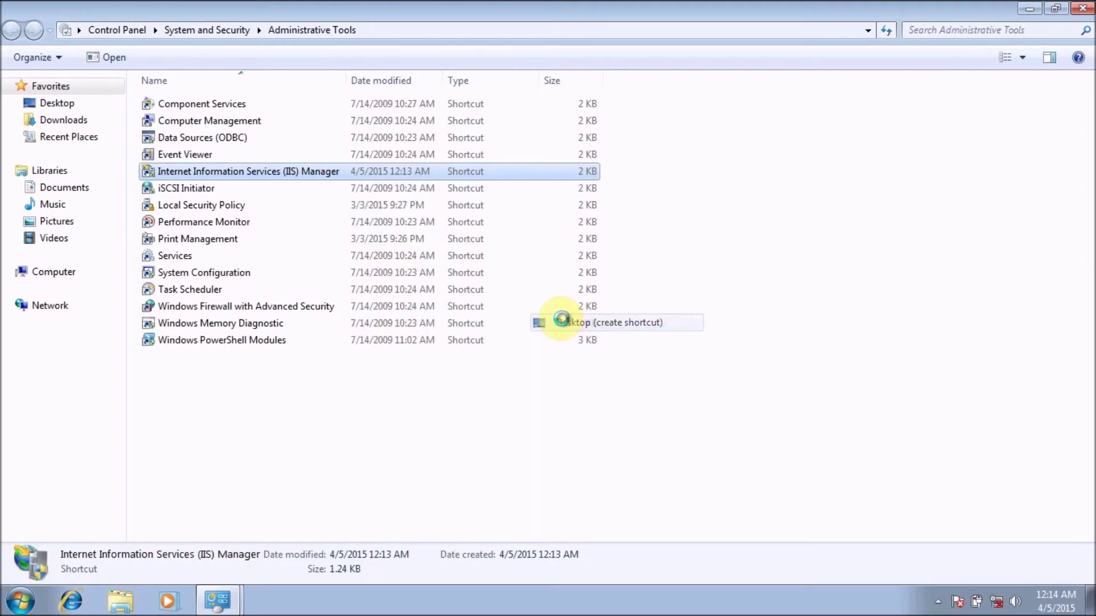
{"action": "right_click", "coordinate": [382, 178]}
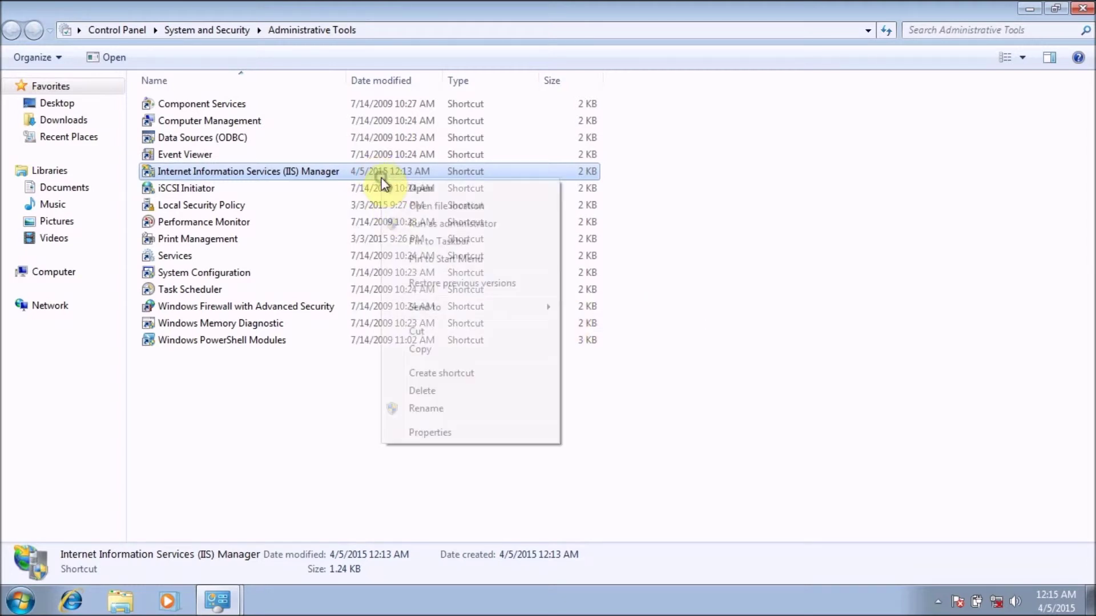
{"action": "left_click", "coordinate": [436, 243]}
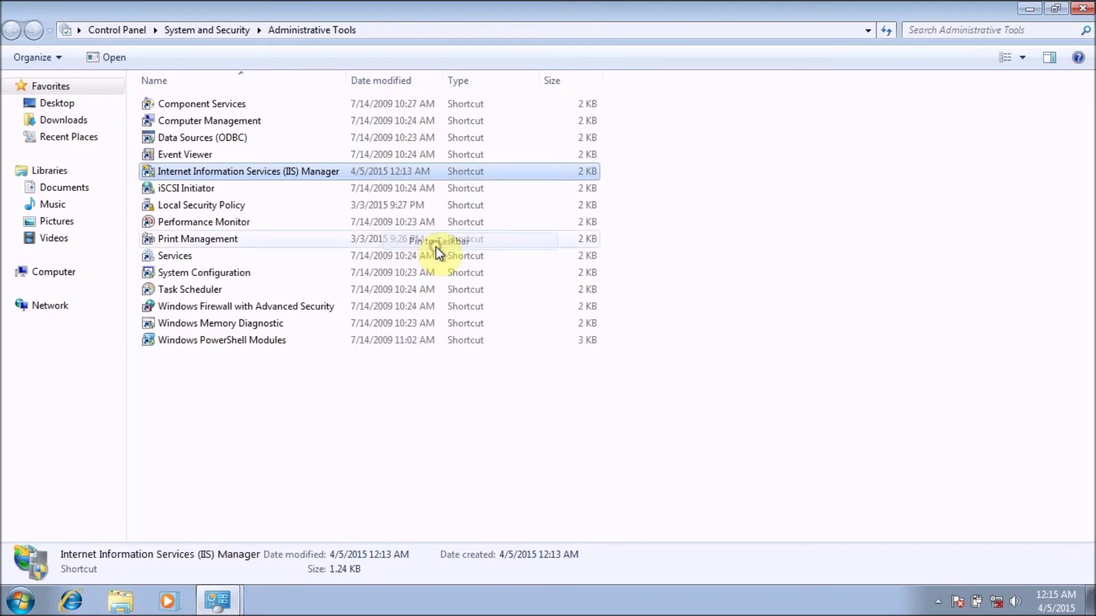
{"action": "right_click", "coordinate": [389, 167]}
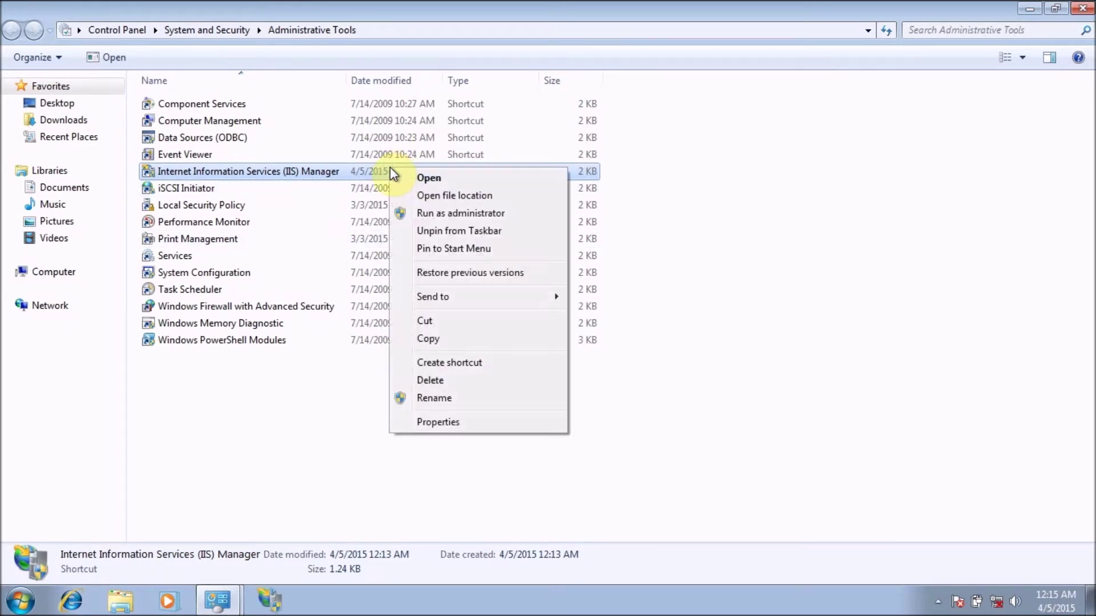
{"action": "left_click", "coordinate": [450, 249]}
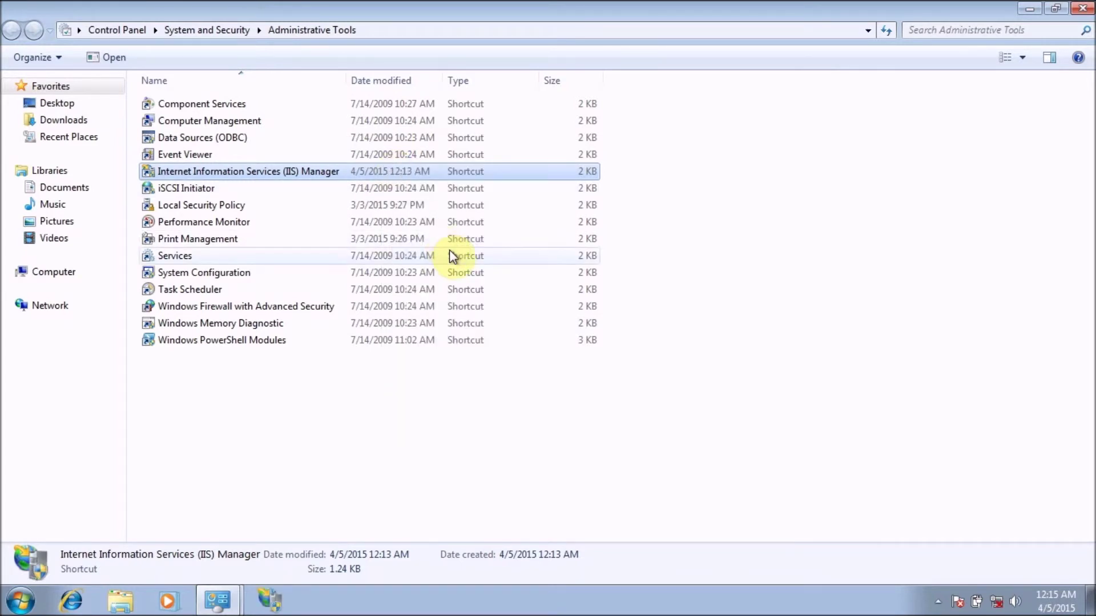
{"action": "double_click", "coordinate": [324, 174]}
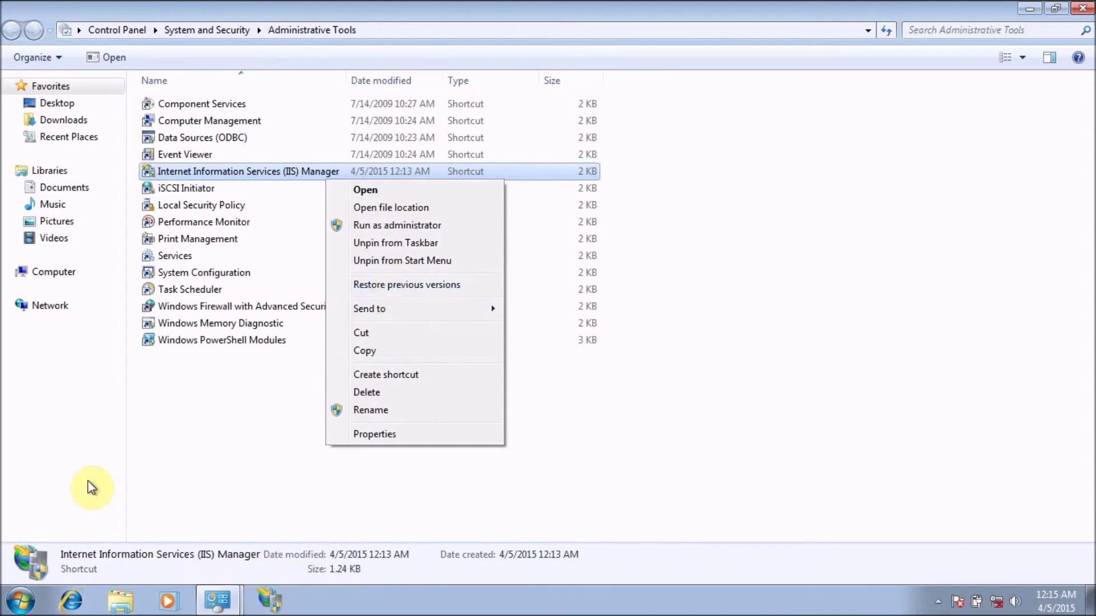
Verify IIS Manager is pinned in the Start menu, then close Administrative Tools and Control Panel
{"action": "left_click", "coordinate": [24, 607]}
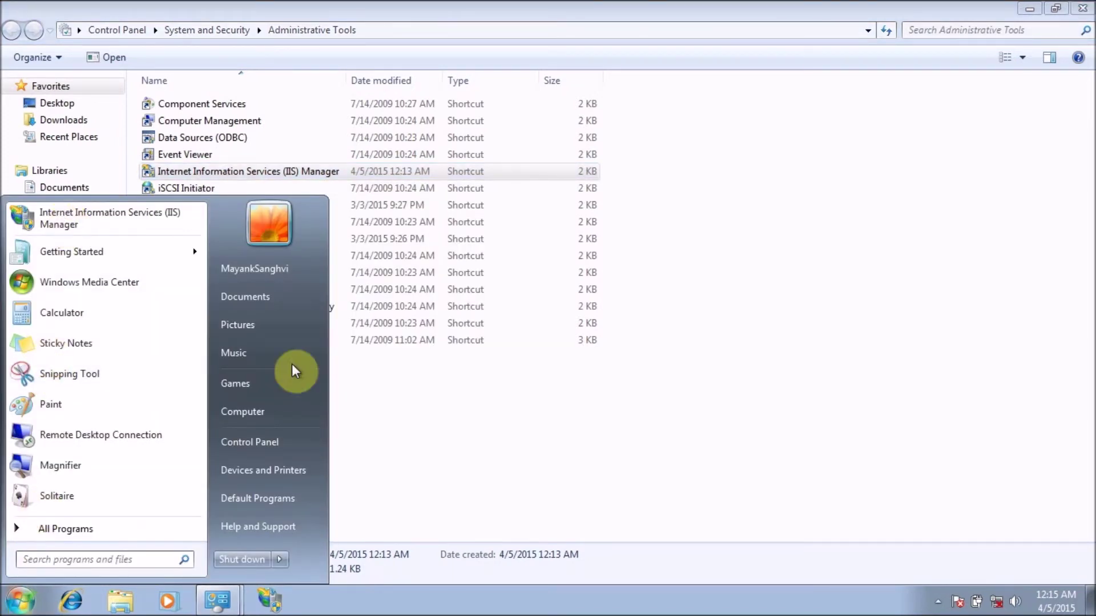
{"action": "left_click", "coordinate": [1040, 7]}
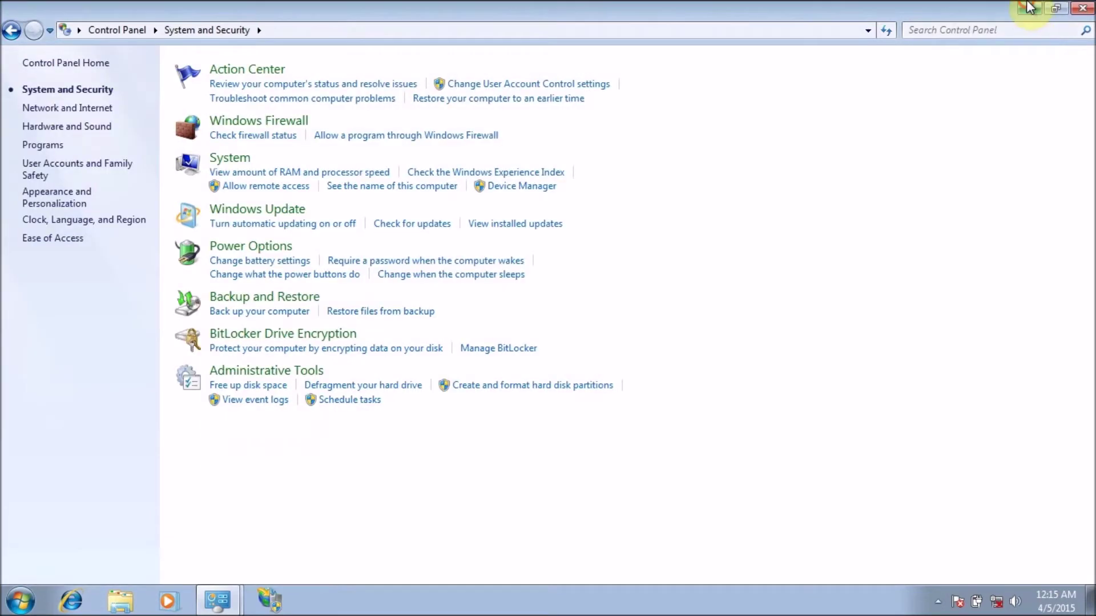
{"action": "left_click", "coordinate": [1029, 6]}
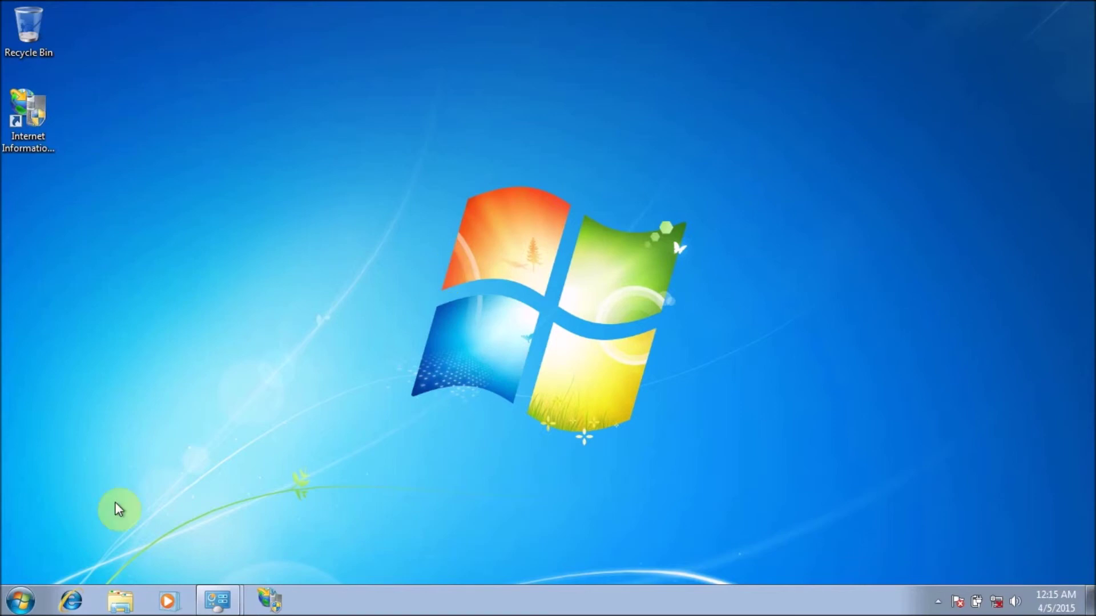
Relaunch IIS Manager with the Run box's inetmgr command and maximize its window
{"action": "left_click", "coordinate": [29, 608]}
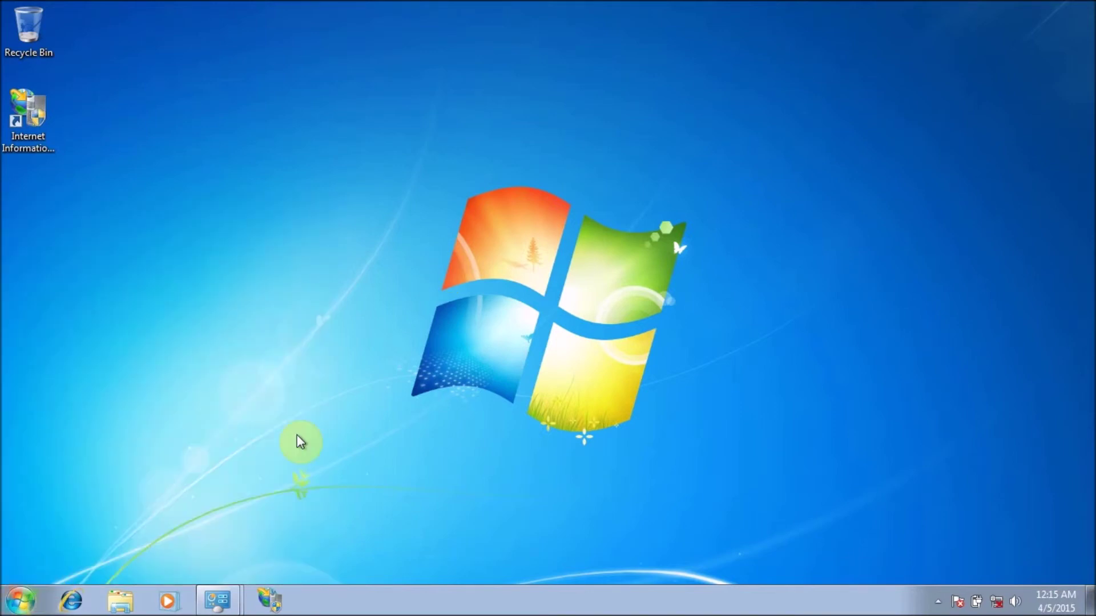
{"action": "key", "text": "super+r"}
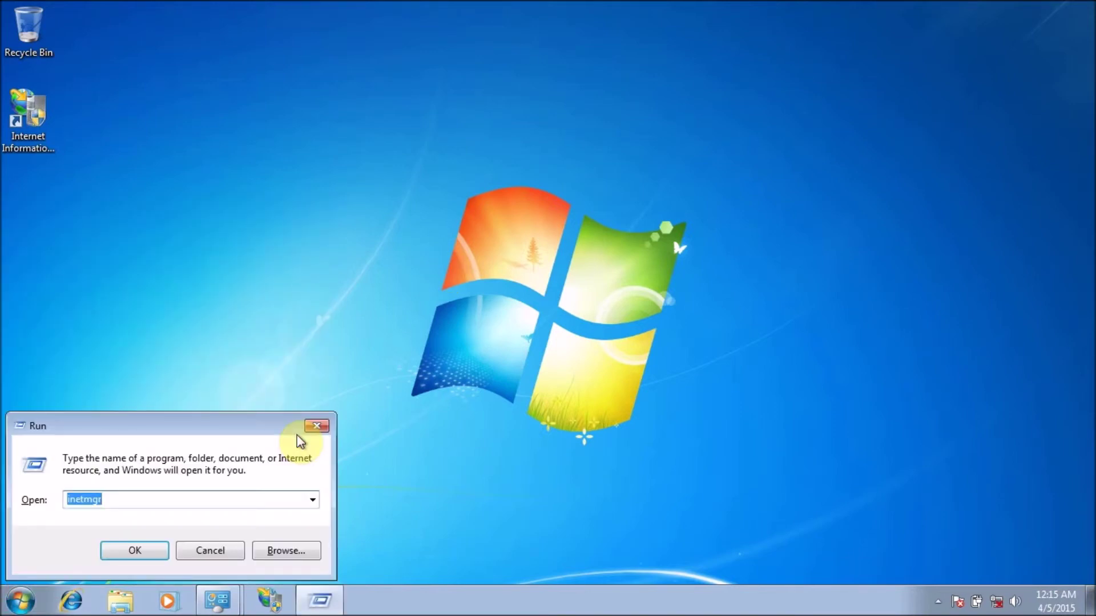
{"action": "left_click", "coordinate": [138, 549]}
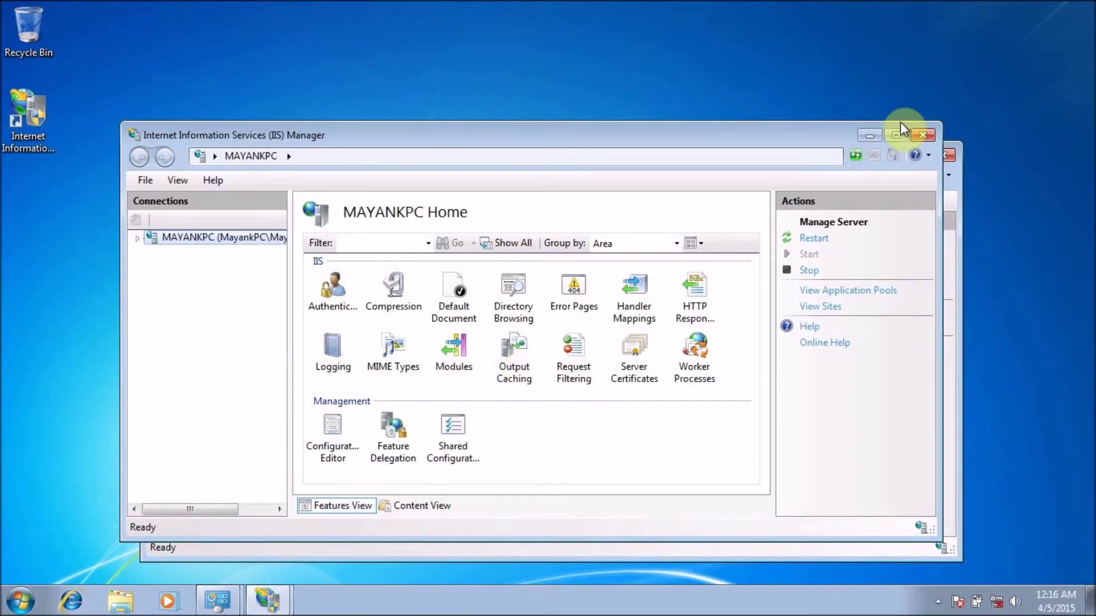
{"action": "left_click", "coordinate": [897, 135]}
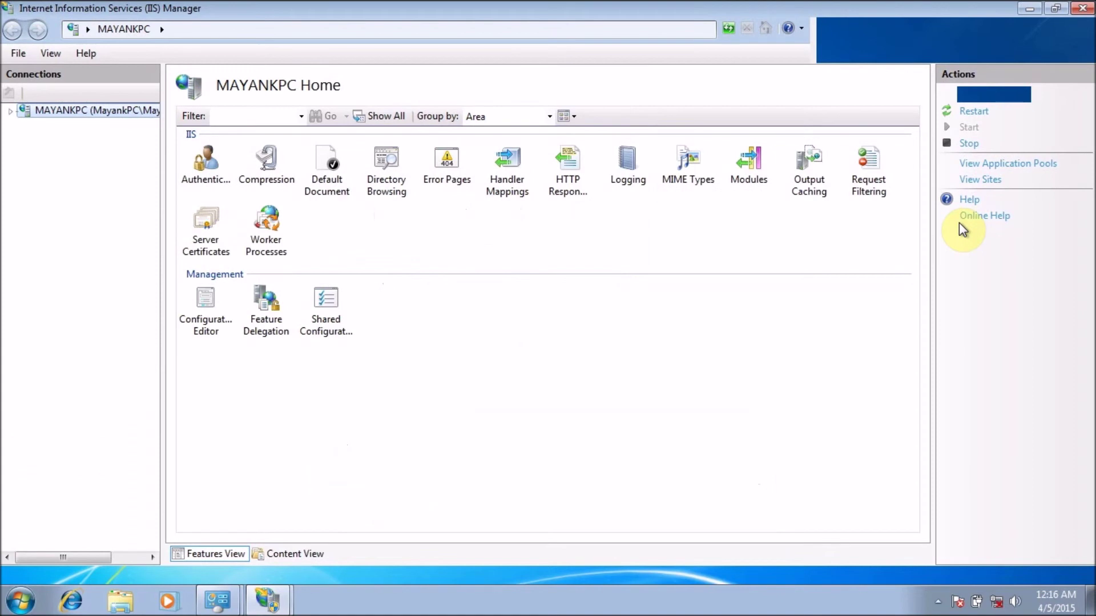